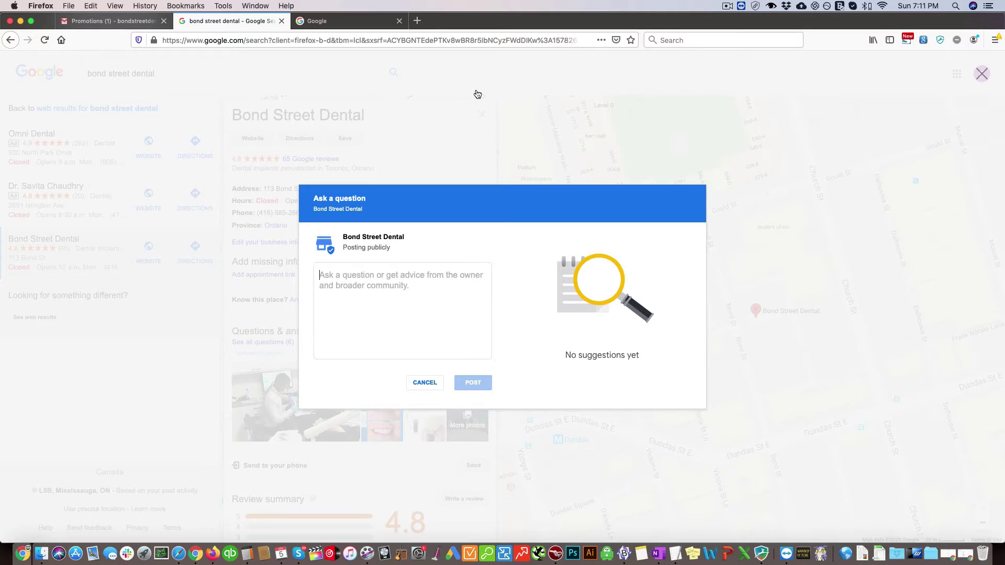
On the blank Google page, search for 'dental implants toronto'.
left_click(364, 23)
left_click(386, 227)
type("dental implants toronto")
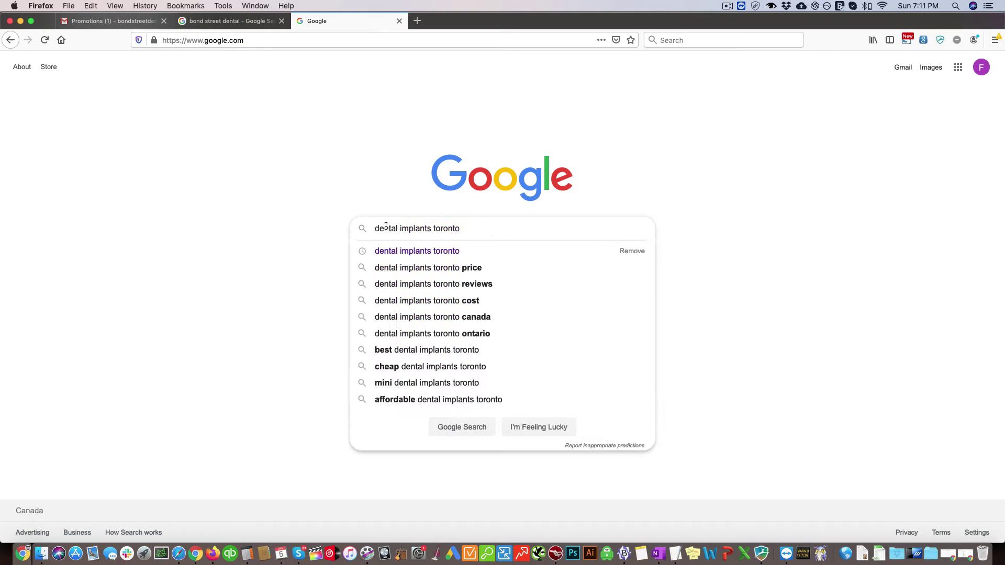
key("Return")
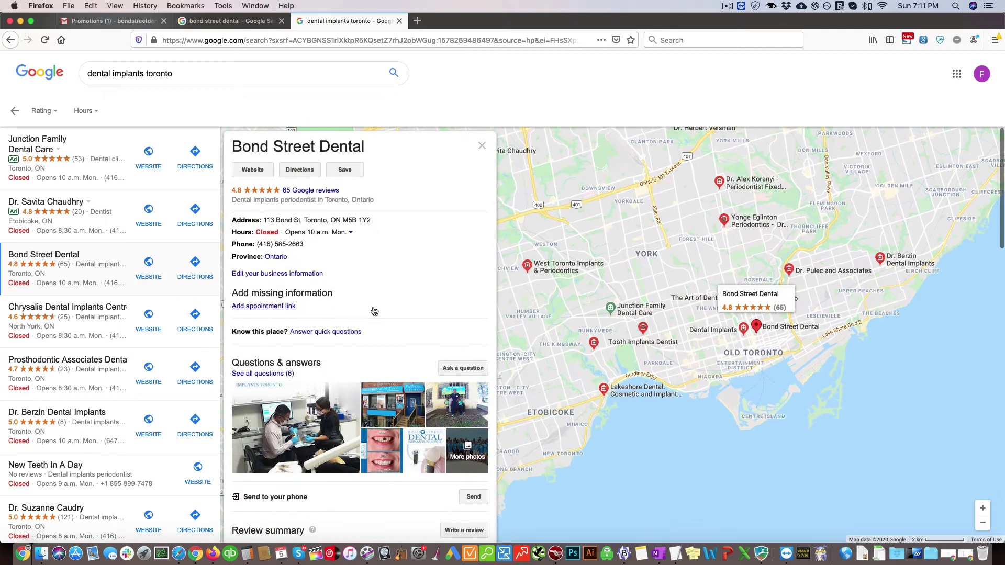
Start a question for Bond Street Dental, cancel it, then view all its questions.
left_click(461, 371)
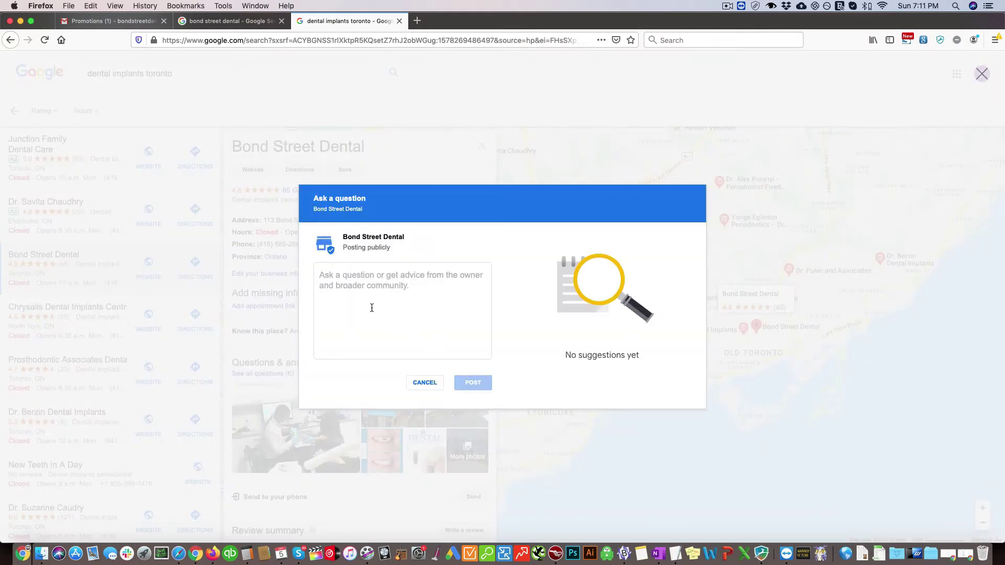
left_click(370, 284)
left_click(432, 384)
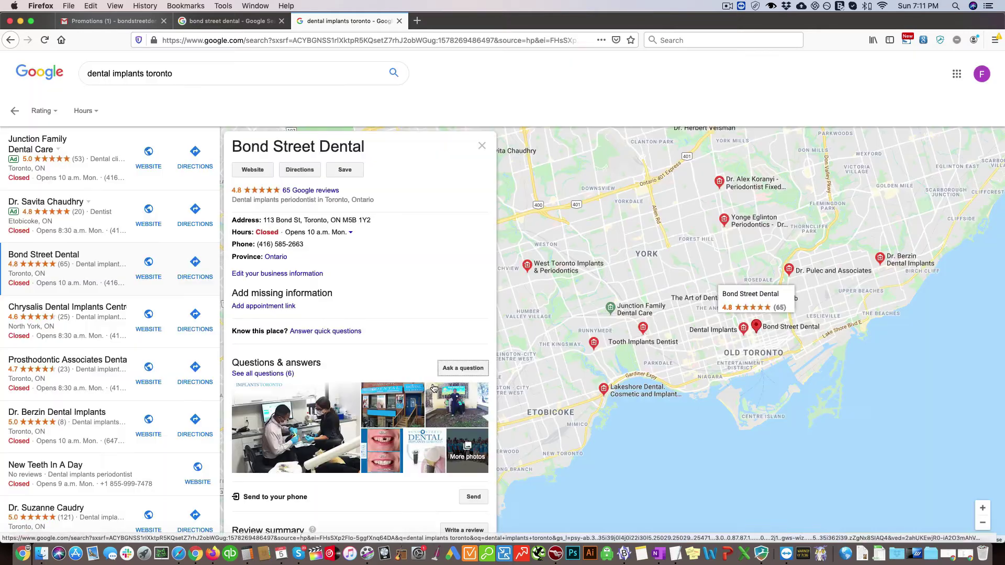
left_click(282, 374)
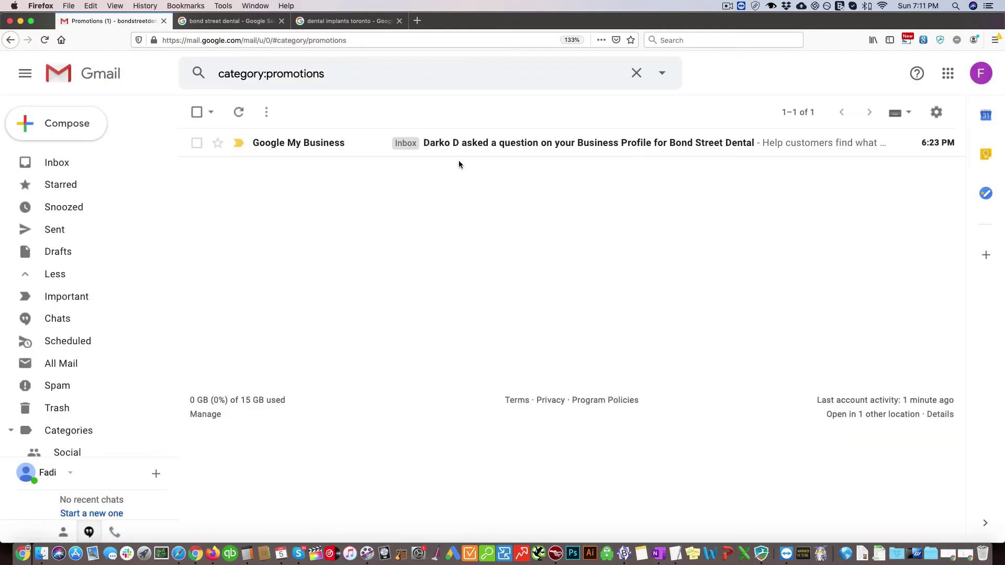
mouse_move(494, 144)
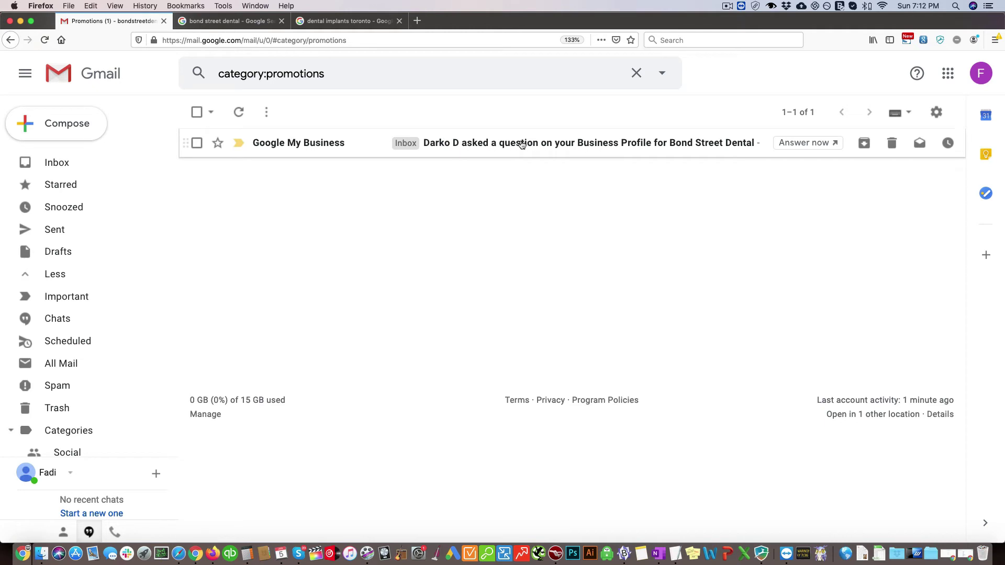
left_click(494, 147)
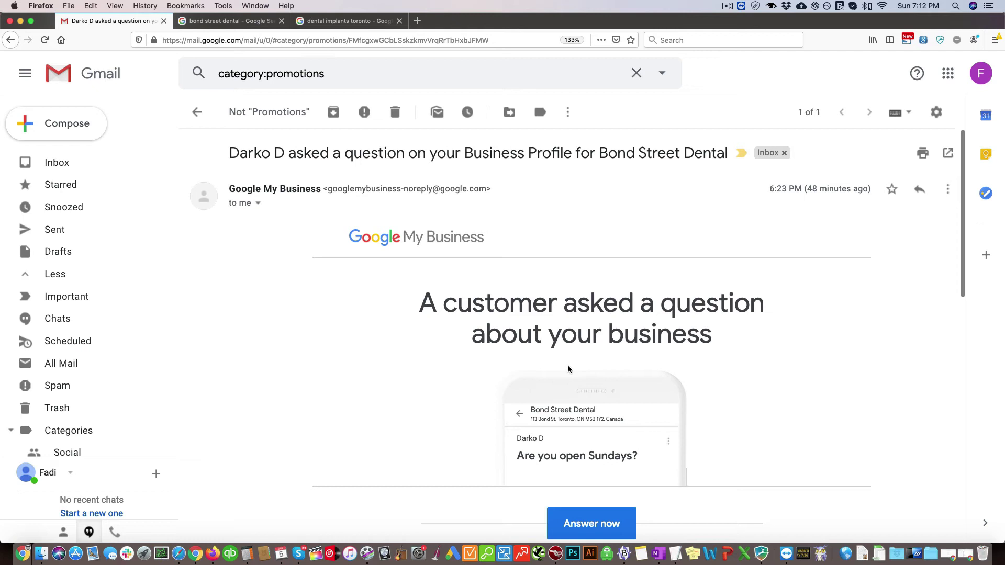
scroll(582, 376, "down", 1)
scroll(589, 432, "down", 1)
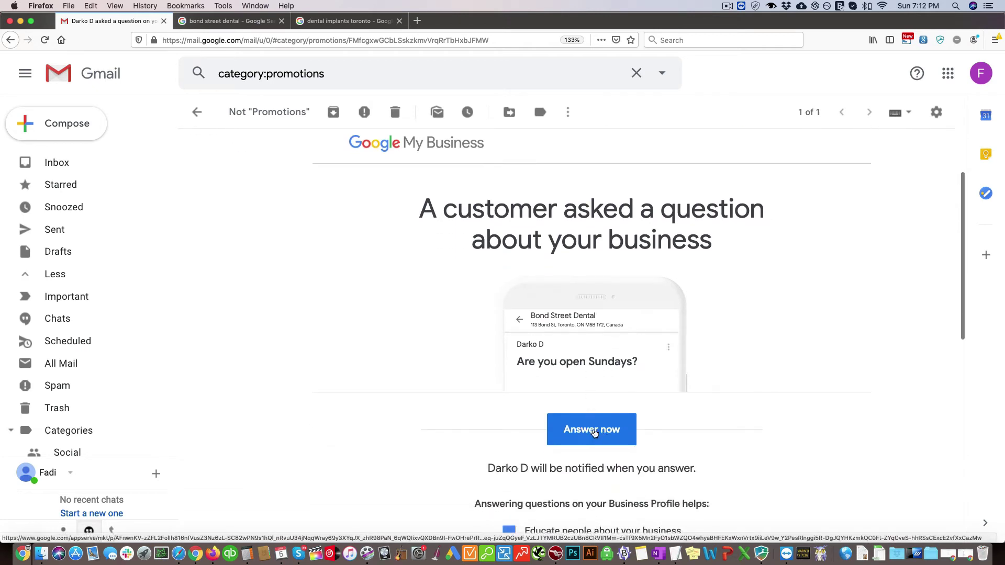